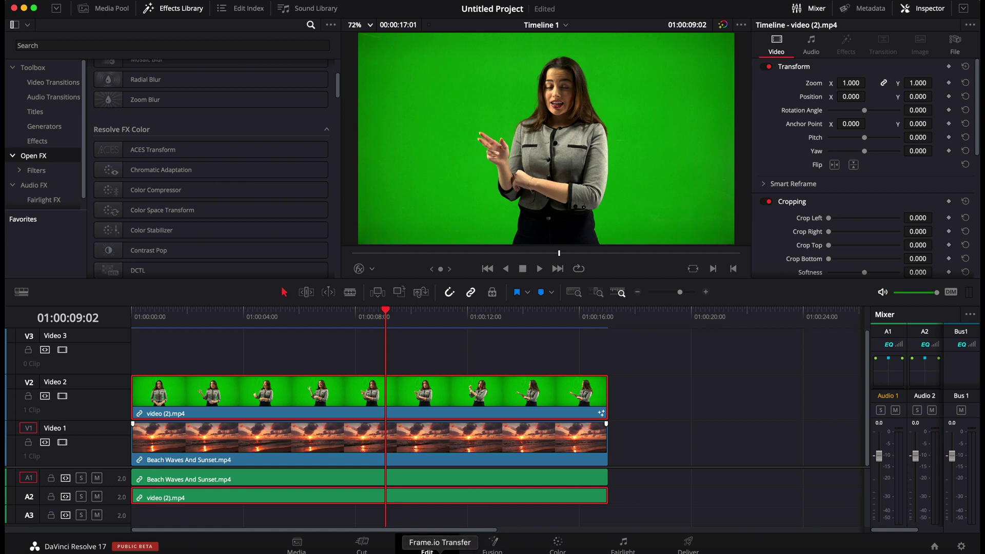
On the Color page, add an alpha output to the node graph and connect node 01's alpha to it
click(559, 543)
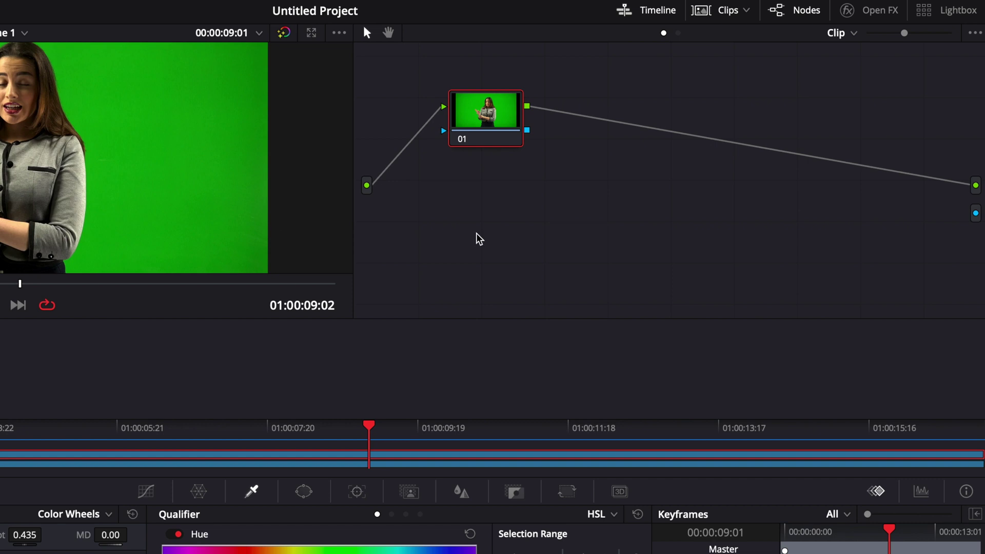
right_click(520, 214)
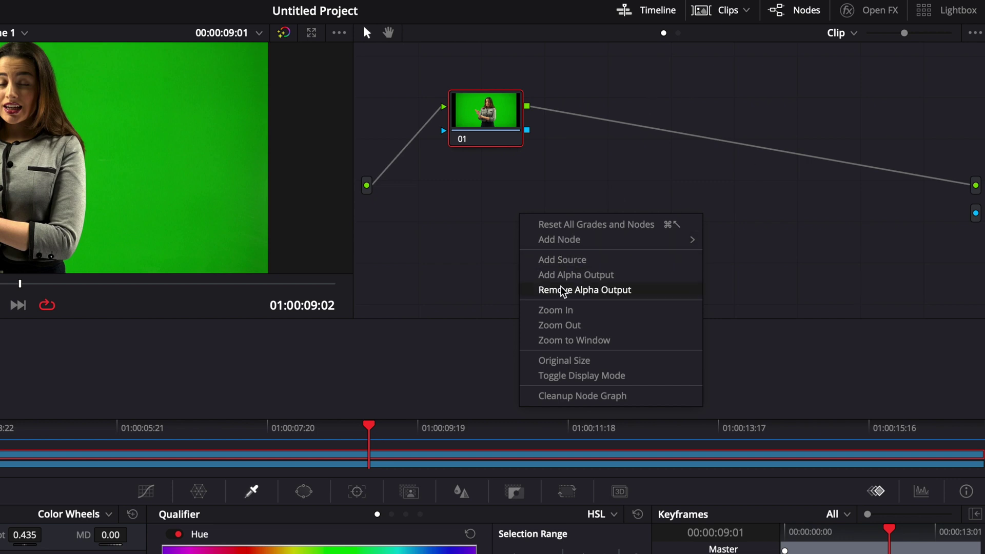
click(579, 276)
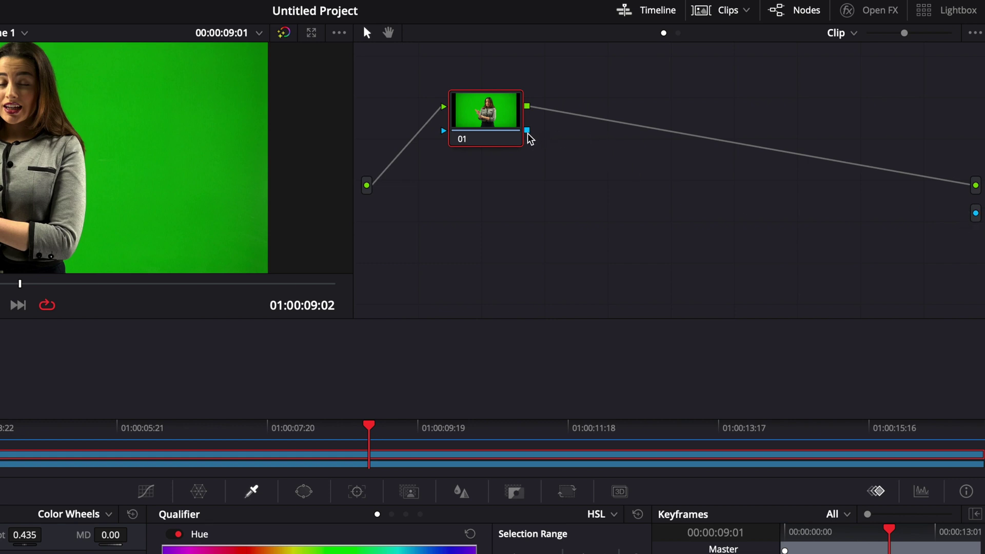
drag(528, 133, 976, 214)
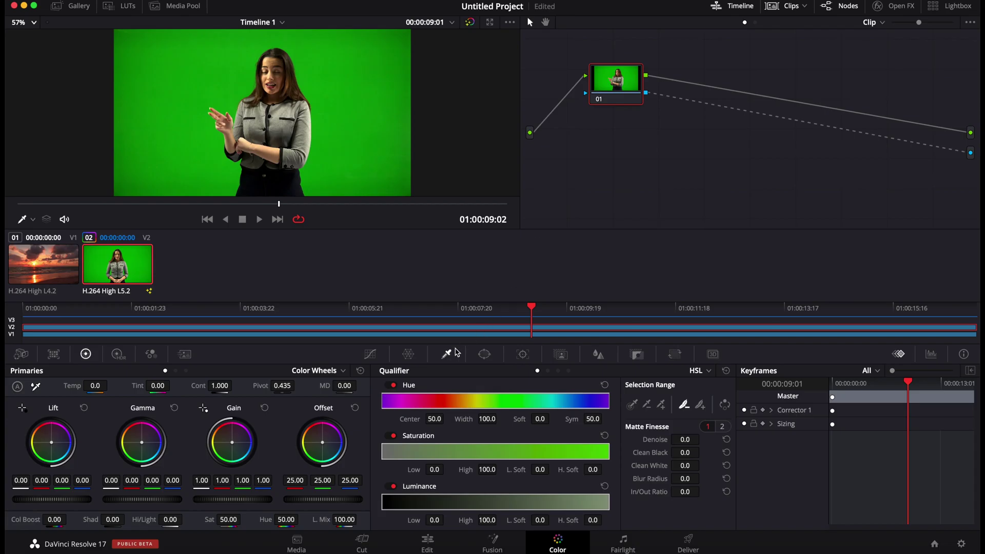
Sample the green backdrop with the Qualifier's Selection Range picker across all its shades
click(447, 355)
click(377, 149)
mouse_move(339, 100)
mouse_down()
mouse_move(334, 92)
mouse_move(366, 59)
mouse_up()
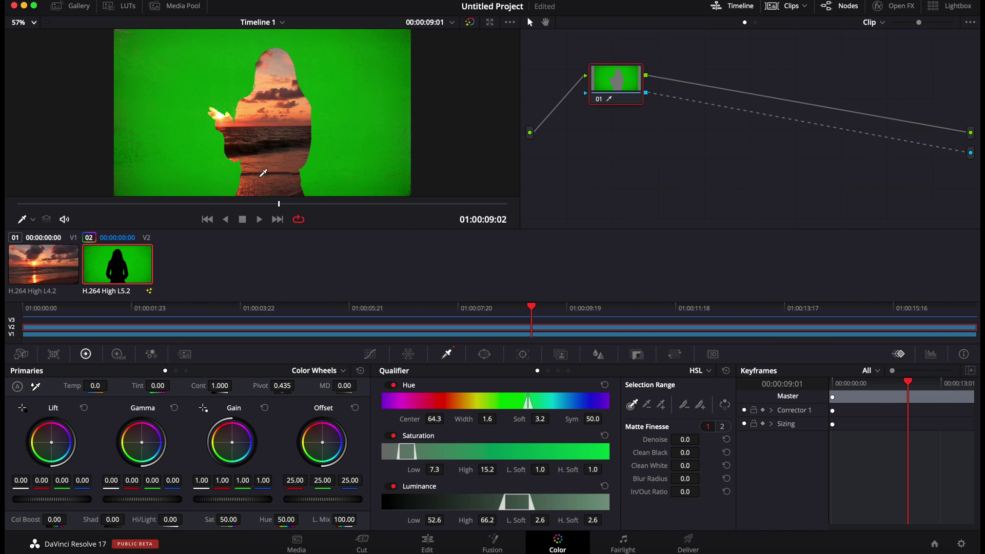
click(134, 155)
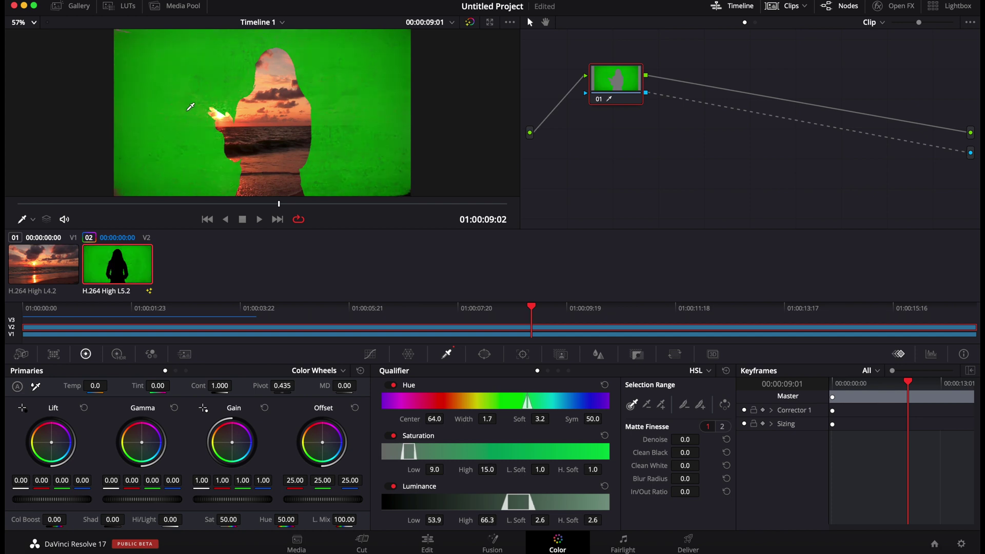
drag(223, 59, 208, 85)
mouse_move(136, 125)
mouse_down()
mouse_move(135, 163)
mouse_move(189, 168)
mouse_move(218, 67)
mouse_move(262, 35)
mouse_move(346, 60)
mouse_move(322, 65)
mouse_move(327, 120)
mouse_move(342, 124)
mouse_move(336, 141)
mouse_up()
mouse_move(389, 175)
mouse_down()
mouse_move(378, 83)
mouse_move(281, 126)
mouse_up()
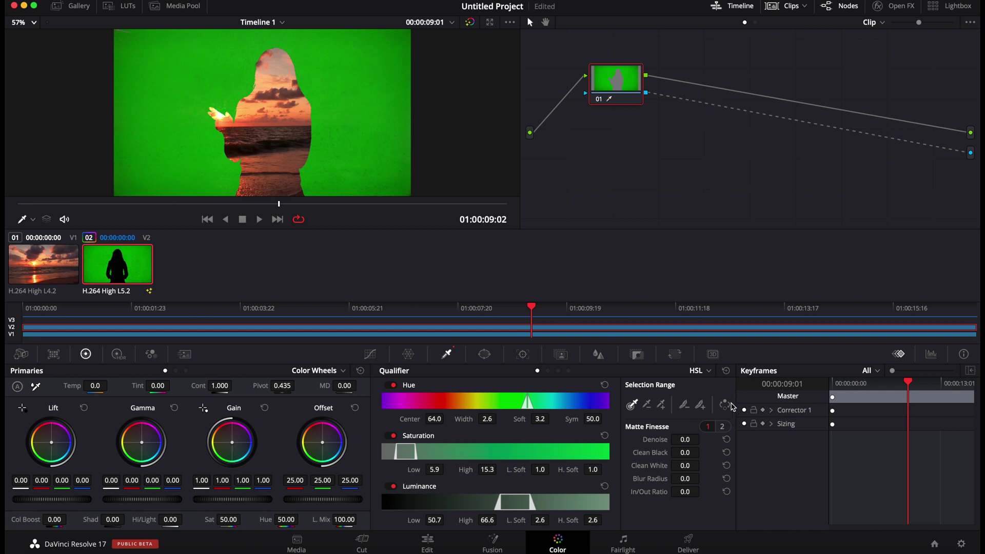
Invert the qualifier to keep the presenter and set the Matte Finesse In/Out Ratio to -100
click(725, 406)
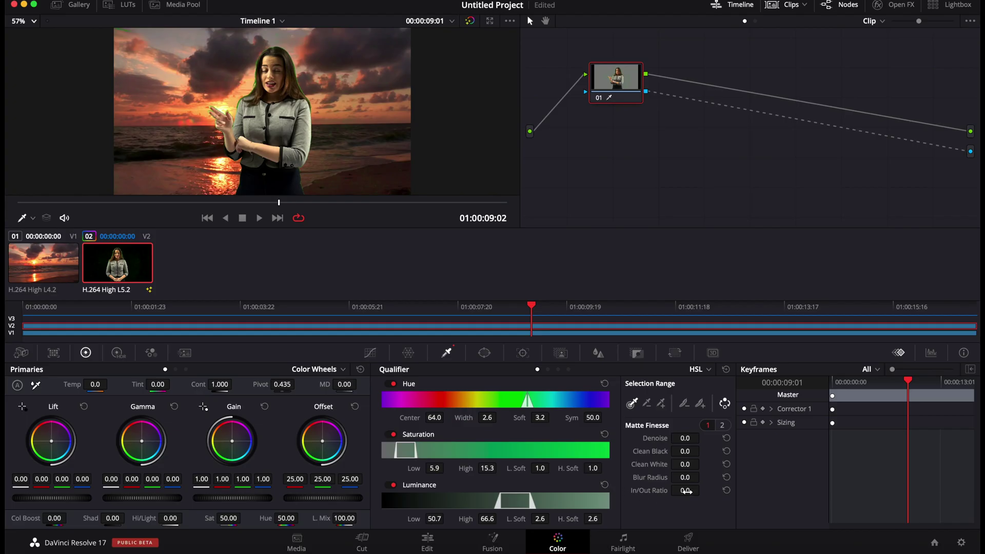
mouse_move(686, 491)
mouse_down()
mouse_move(667, 491)
mouse_move(686, 491)
mouse_up()
Raise the Matte Finesse Blur Radius to 11.1 and set the viewer zoom to 100%
drag(685, 477, 703, 477)
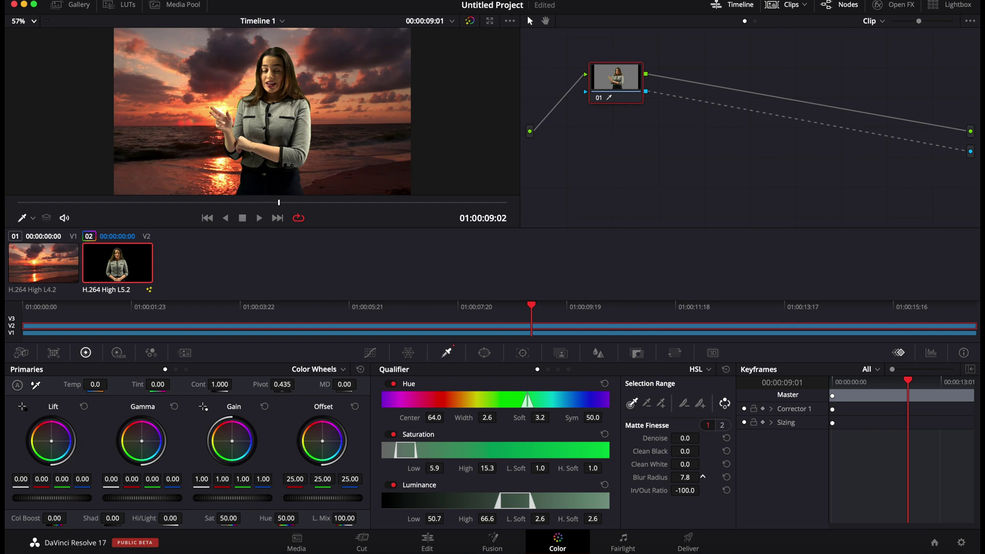
drag(703, 478, 705, 477)
click(34, 21)
click(25, 104)
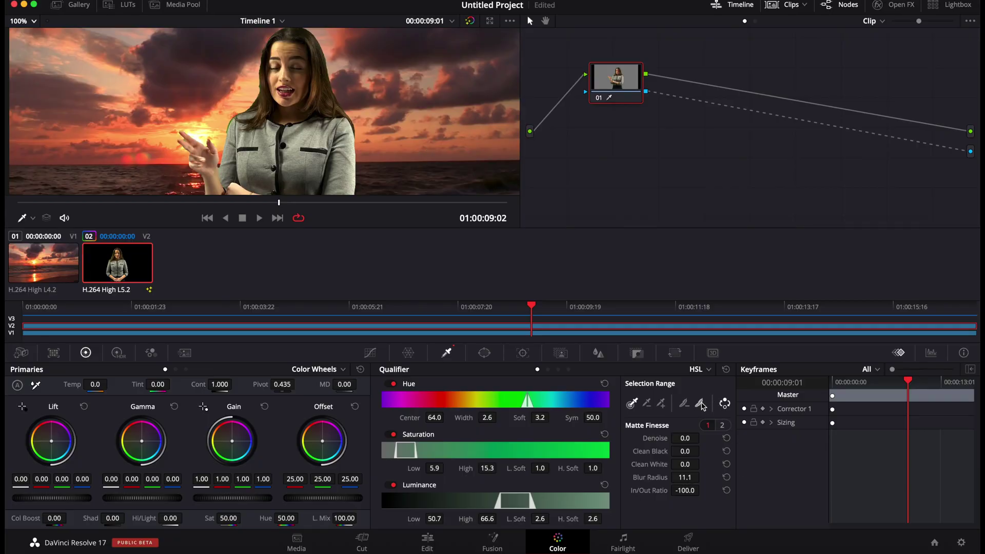
Refine the key along the presenter's hair edge with the selection refinement picker
click(702, 404)
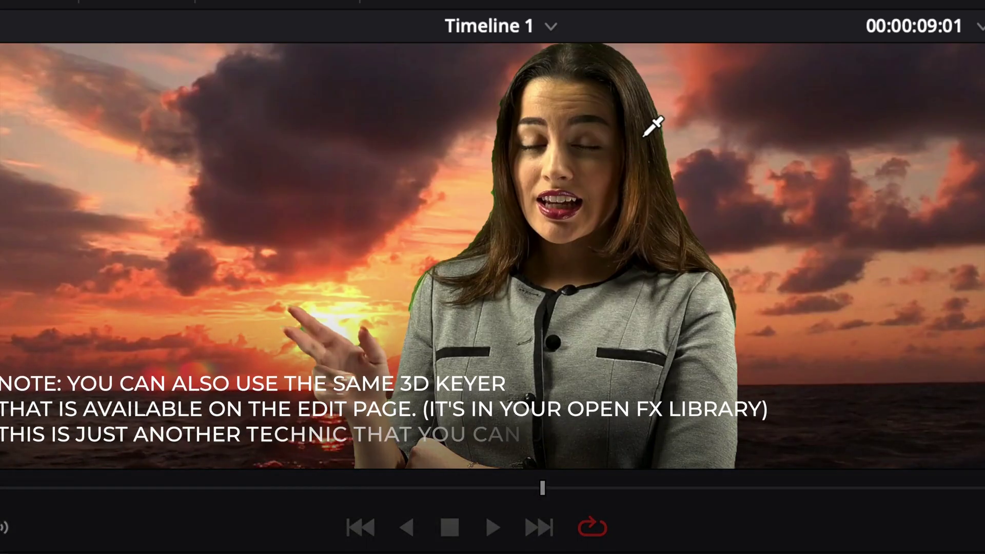
click(511, 181)
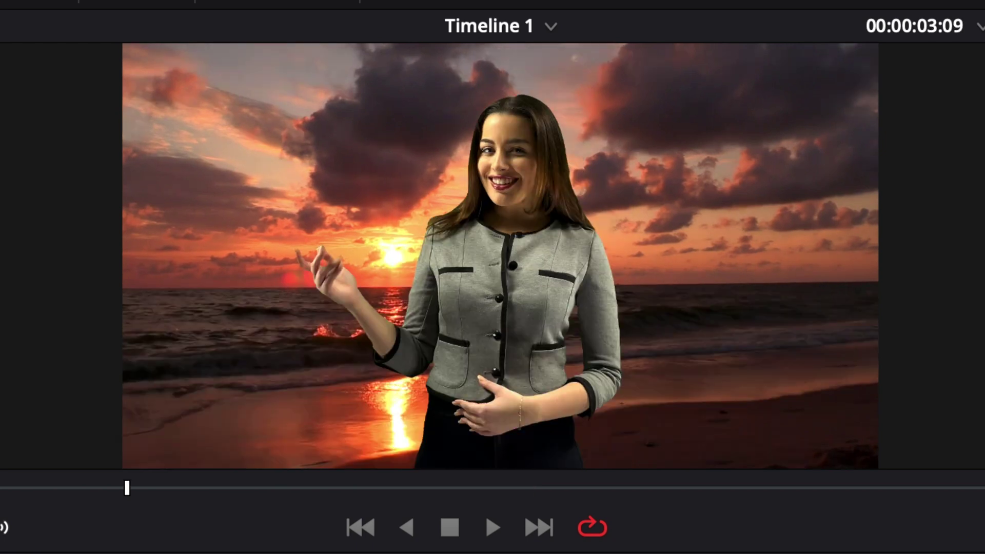
key(space)
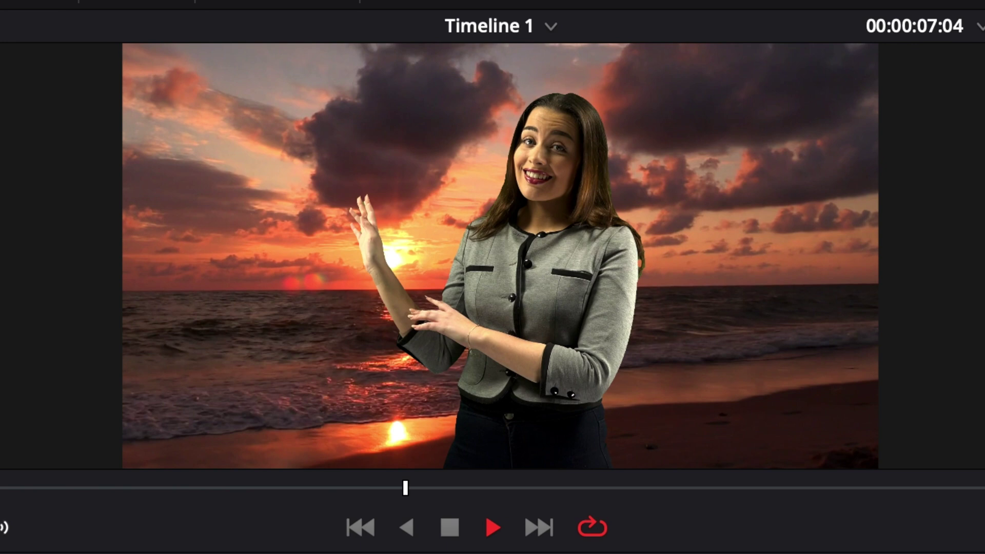
key(space)
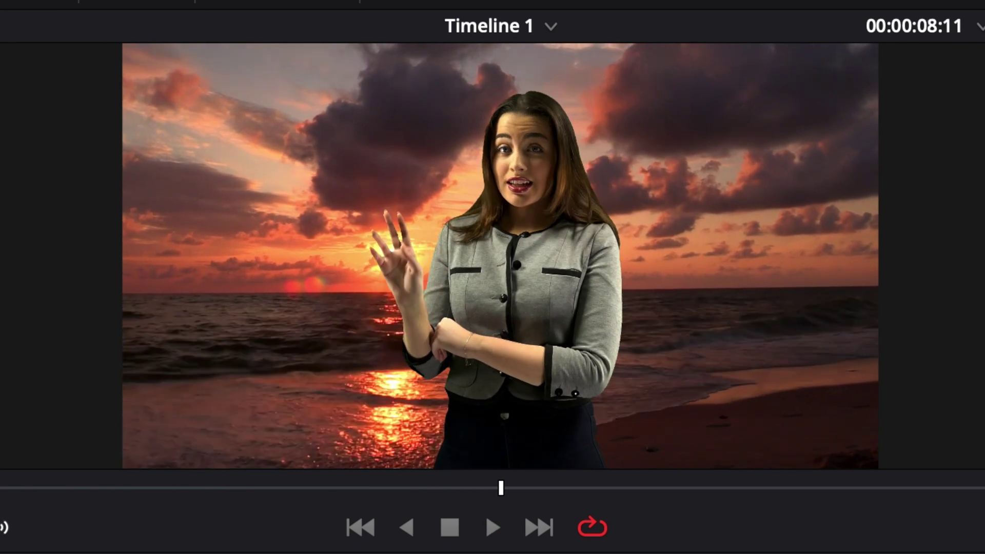
key(Left)
key(Left)
key(Left)
key(Left)
key(Left)
key(Left)
key(Left)
key(Left)
key(Left)
key(Left)
key(Left)
key(Left)
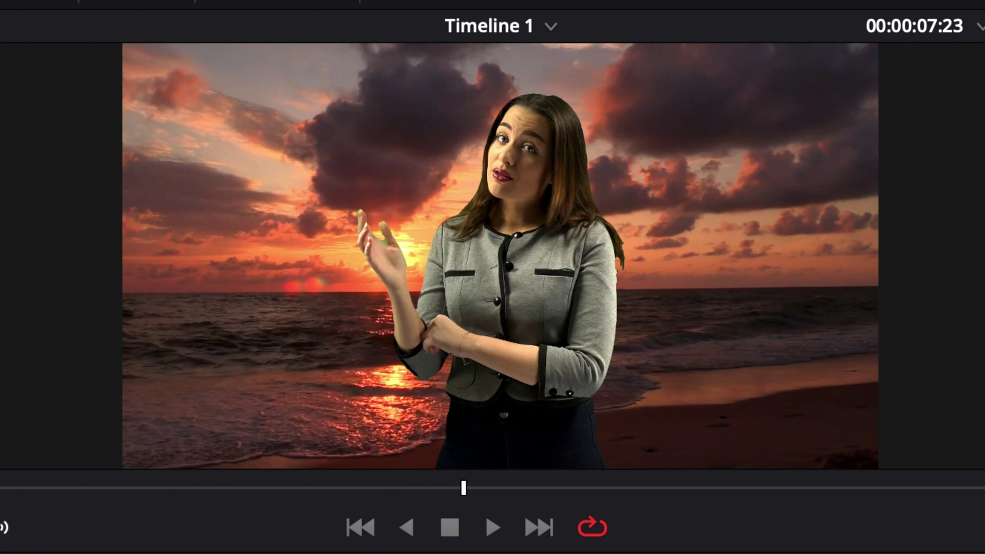
scroll(500, 257, up, 3)
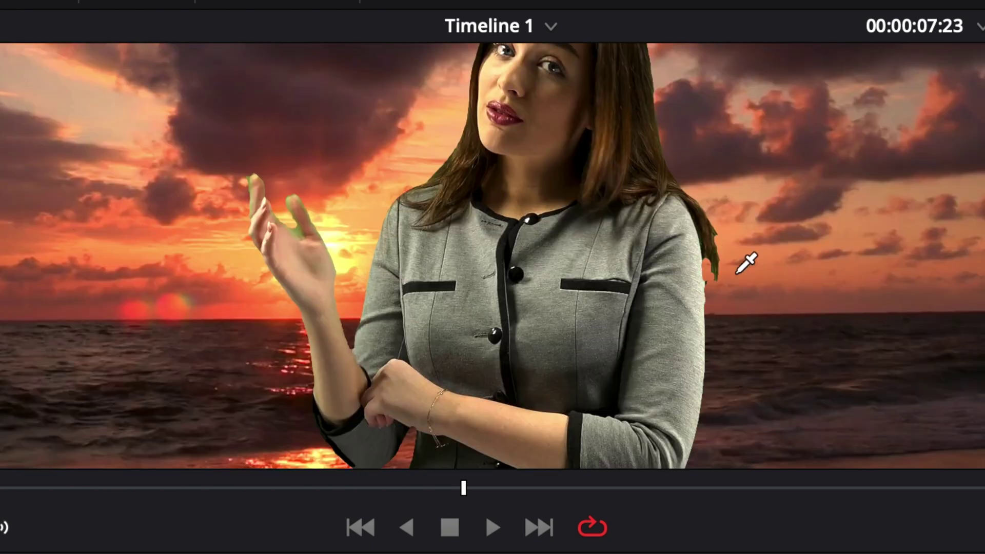